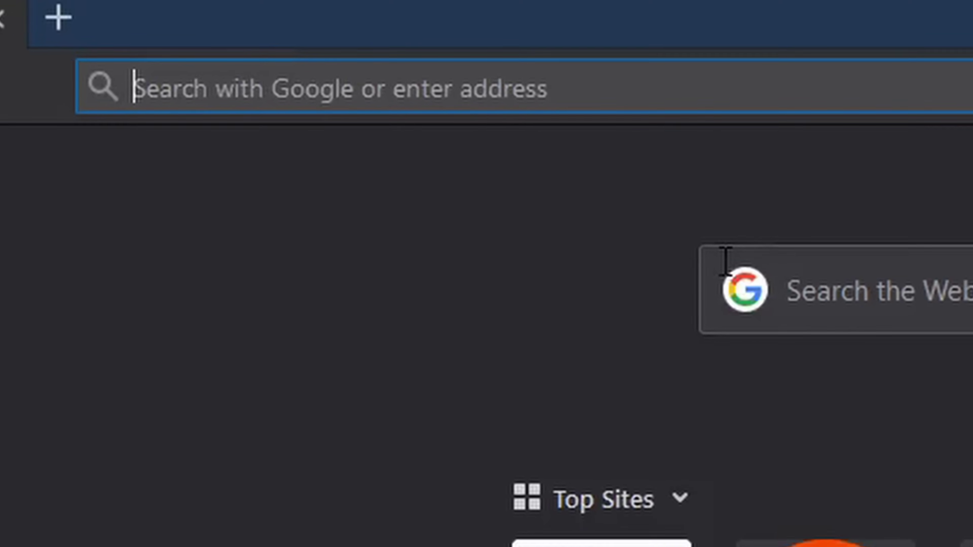
Step: Load dolphin-emu.org in Firefox and go to its Download page
{"action": "type", "text": "dolp"}
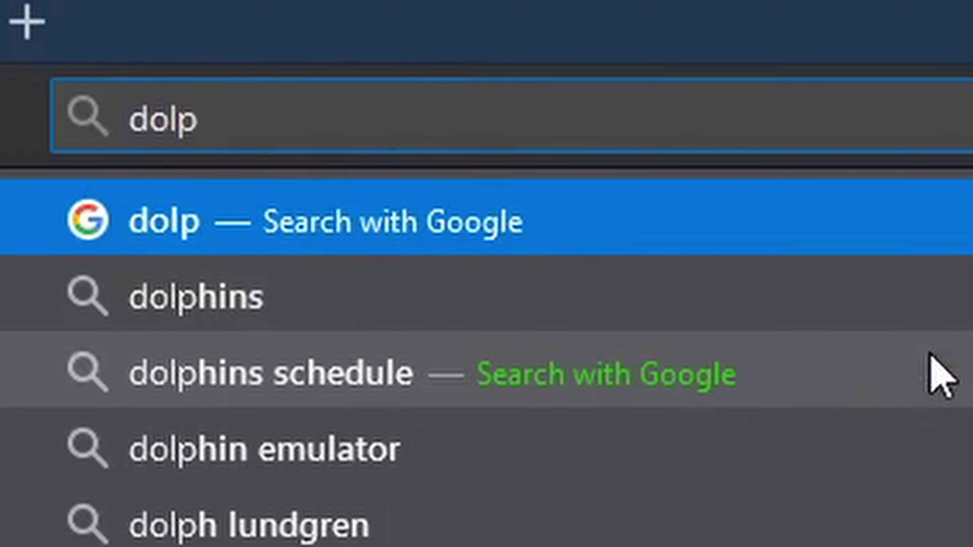
{"action": "type", "text": "hin-emu"}
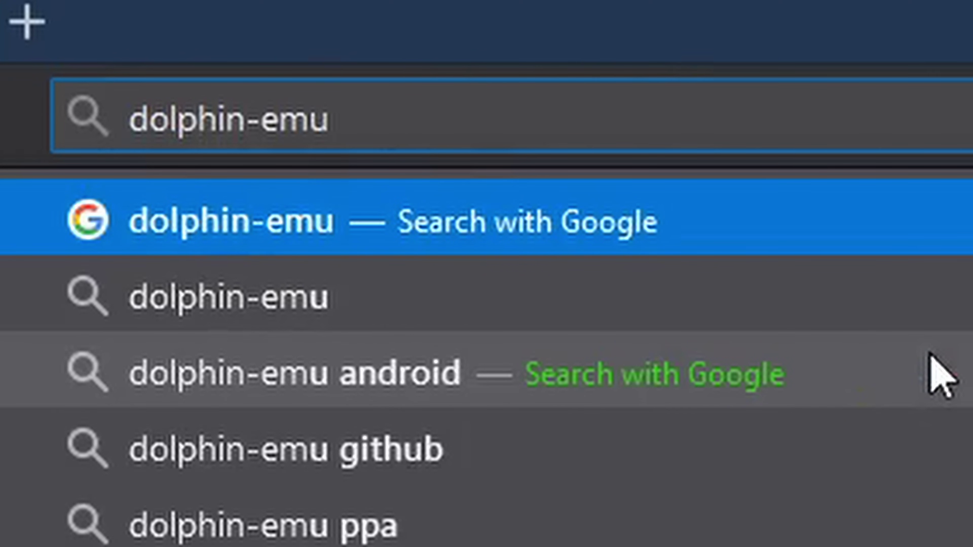
{"action": "type", "text": ".org"}
{"action": "key", "text": "Return"}
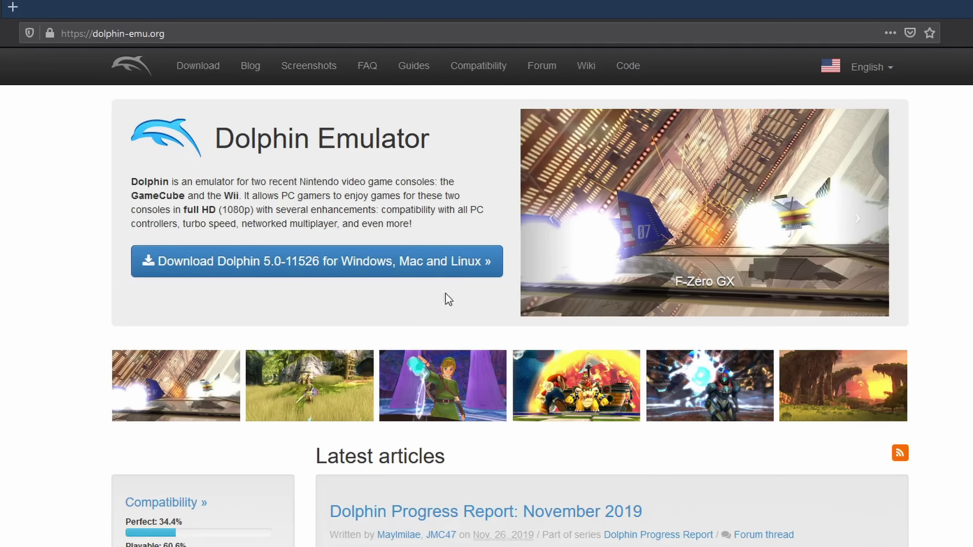
{"action": "left_click", "coordinate": [431, 274]}
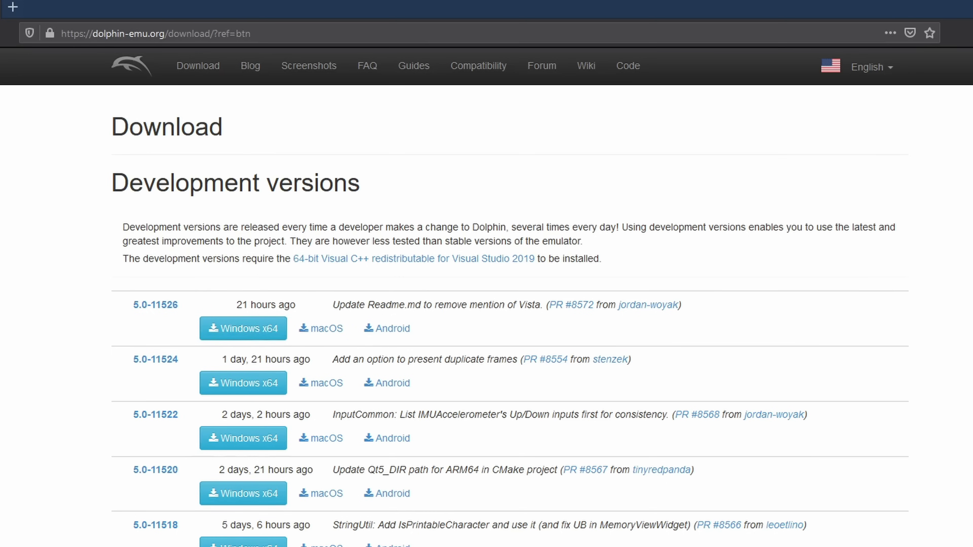
Step: Save the stable Dolphin 5.0 Windows x64 installer and show the recent downloads list
{"action": "scroll", "coordinate": [486, 307], "scroll_direction": "down", "scroll_amount": 15}
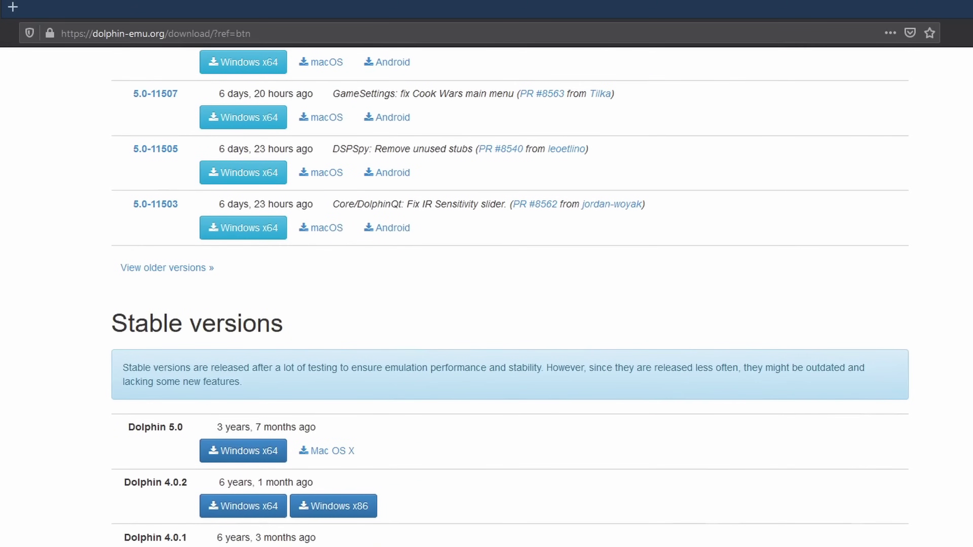
{"action": "scroll", "coordinate": [515, 393], "scroll_direction": "down", "scroll_amount": 2}
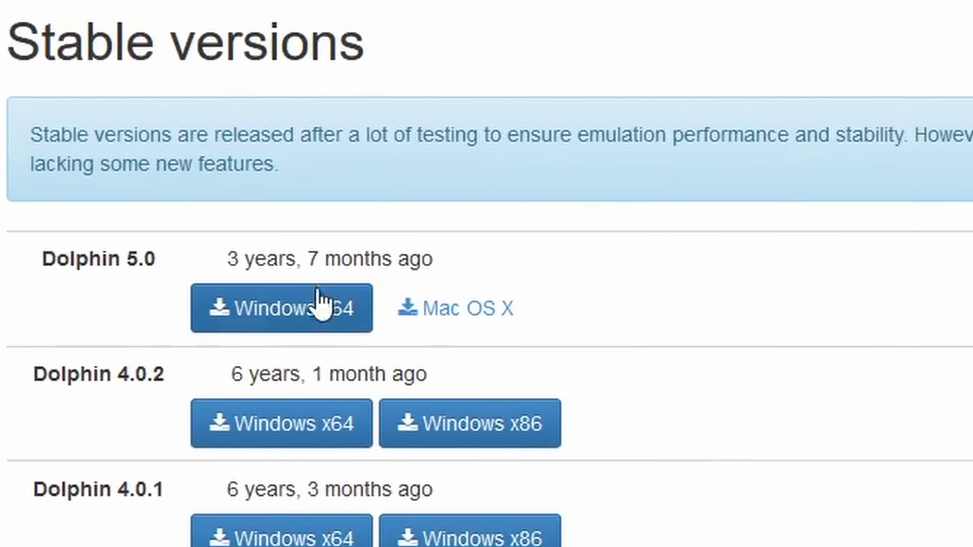
{"action": "left_click", "coordinate": [303, 311]}
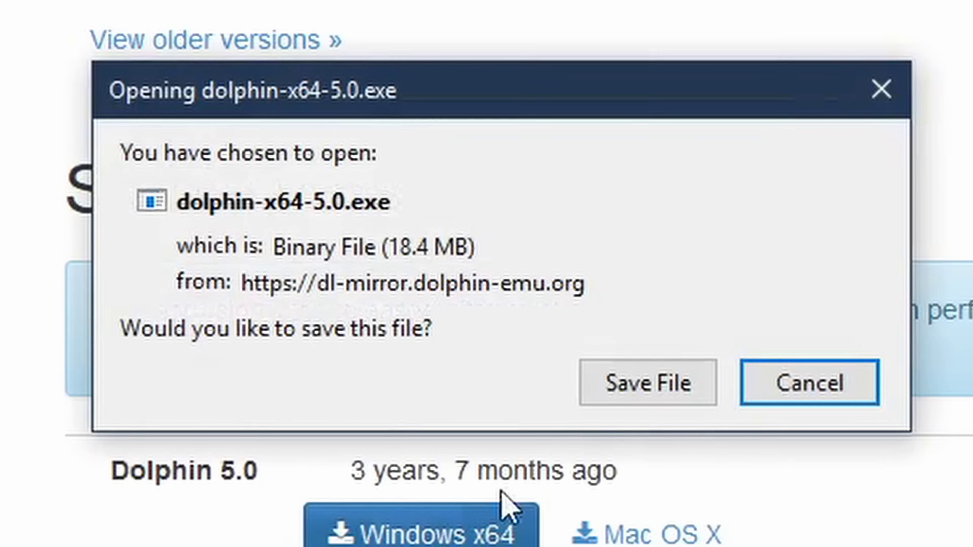
{"action": "left_click", "coordinate": [620, 345]}
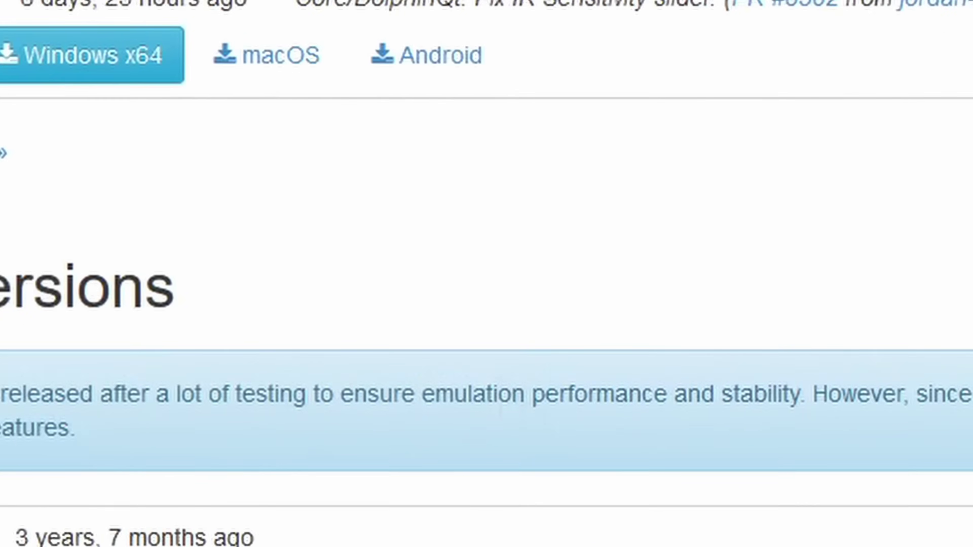
{"action": "left_click", "coordinate": [898, 74]}
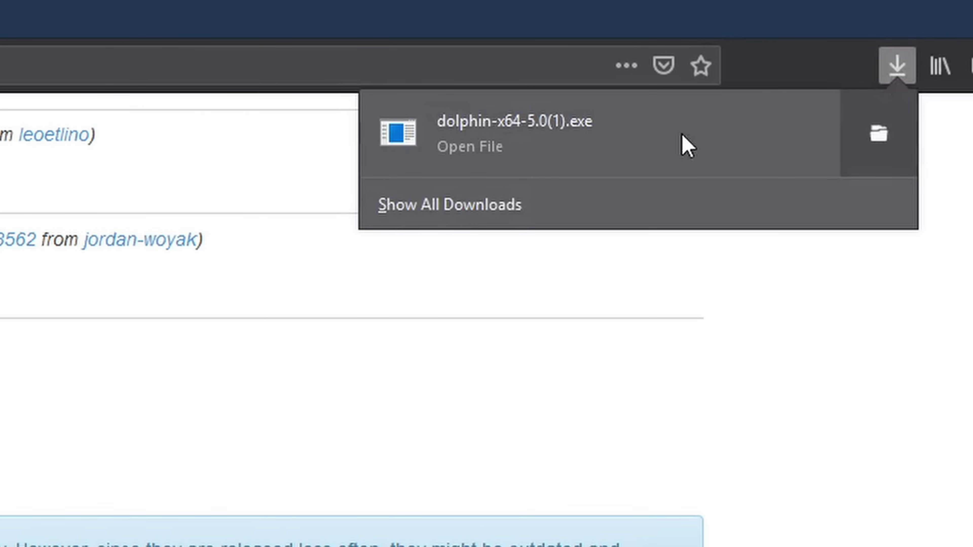
Step: Run the installer, accept the license, and install with default components into C:\Program Files\Dolphin\
{"action": "left_click", "coordinate": [677, 155]}
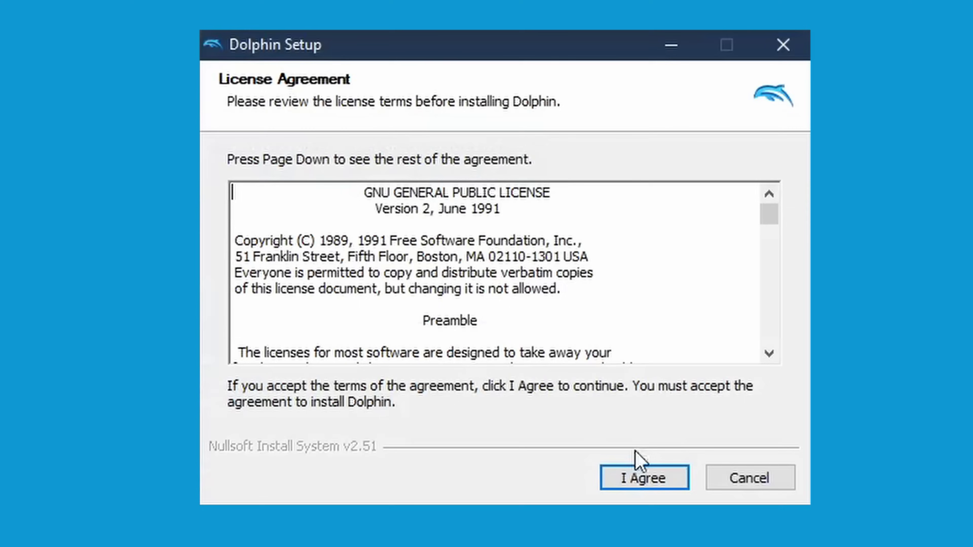
{"action": "left_click", "coordinate": [645, 477]}
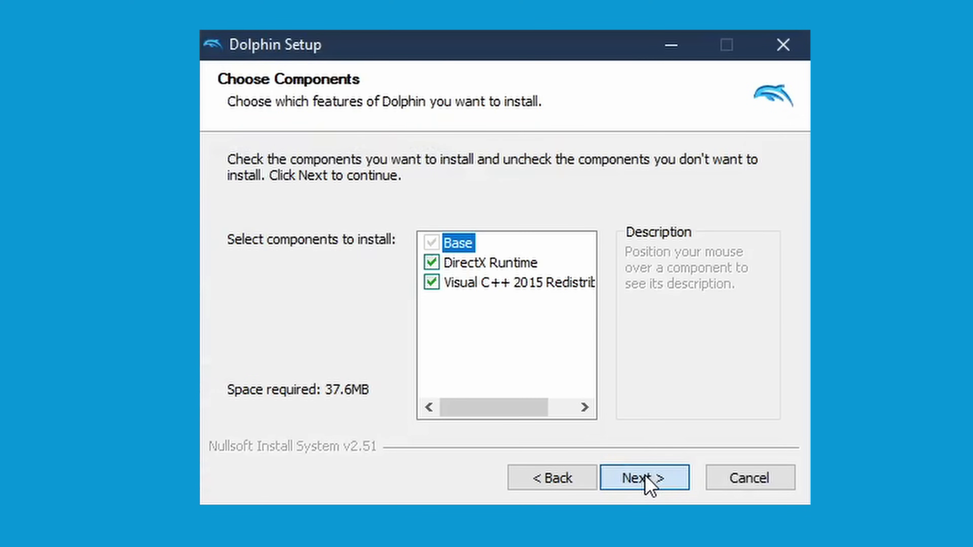
{"action": "left_click", "coordinate": [668, 486]}
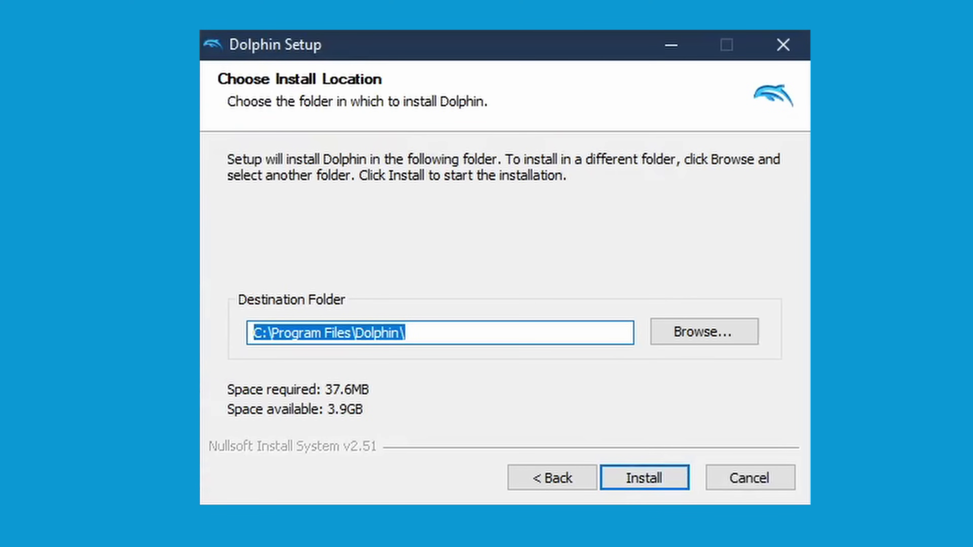
{"action": "left_click", "coordinate": [661, 481]}
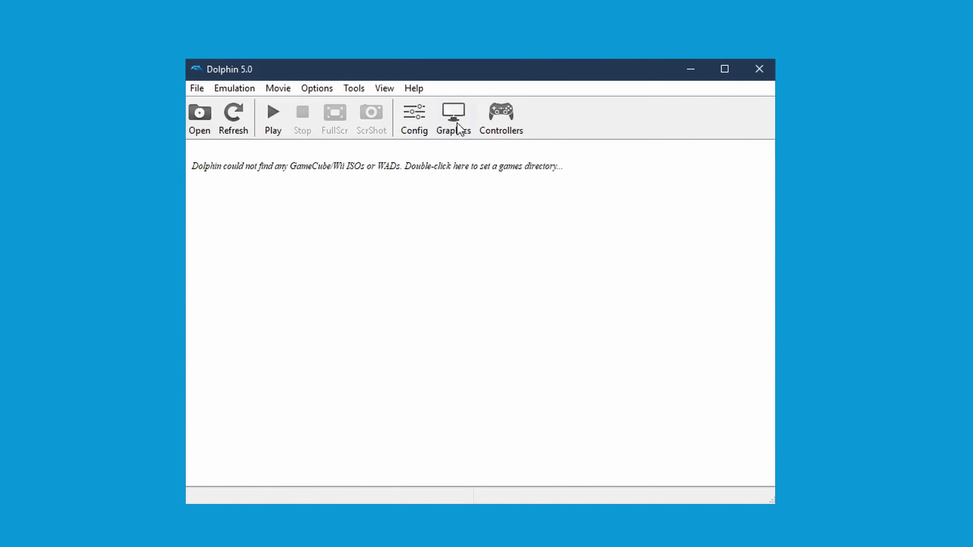
{"action": "left_click", "coordinate": [421, 122]}
{"action": "left_click", "coordinate": [379, 117]}
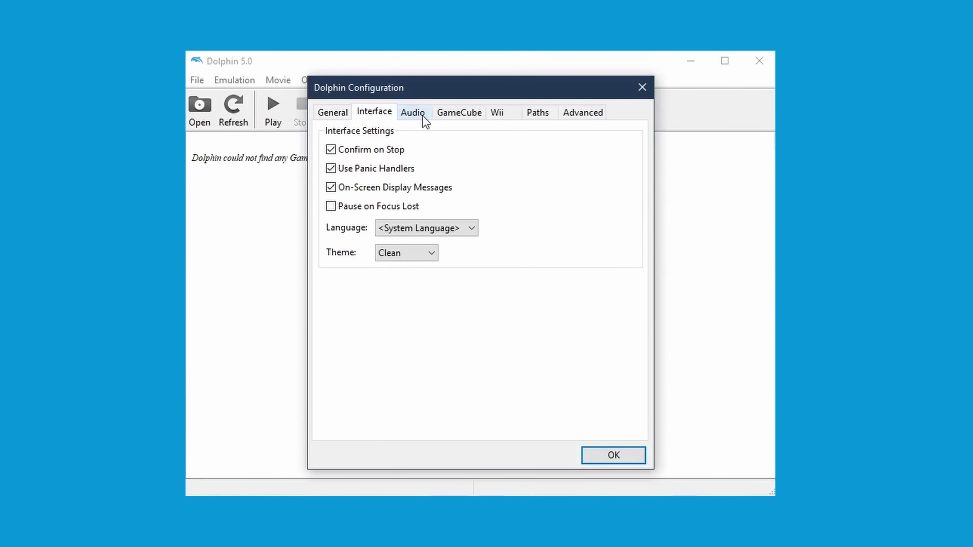
{"action": "left_click", "coordinate": [424, 118]}
{"action": "left_click", "coordinate": [459, 119]}
{"action": "left_click", "coordinate": [495, 116]}
{"action": "left_click", "coordinate": [540, 117]}
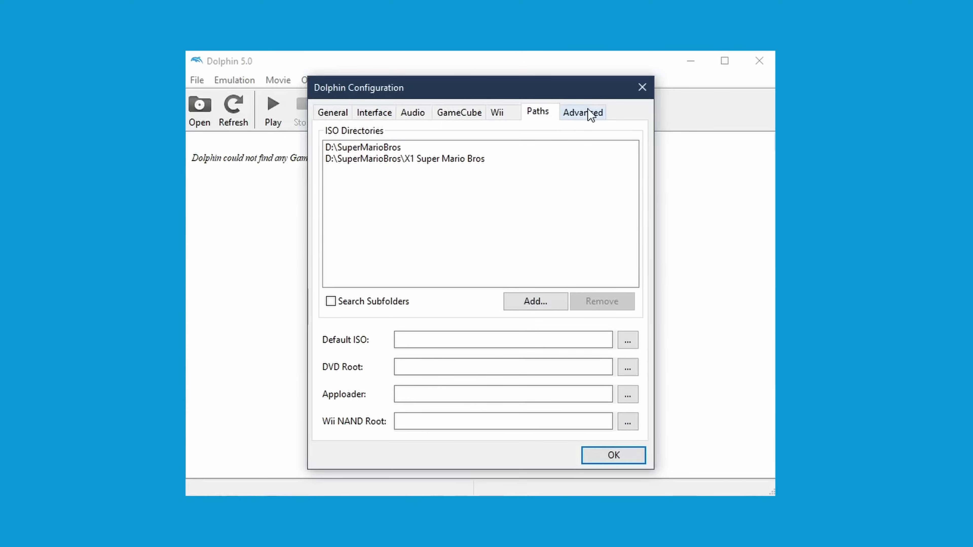
{"action": "left_click", "coordinate": [598, 111]}
{"action": "left_click", "coordinate": [613, 455]}
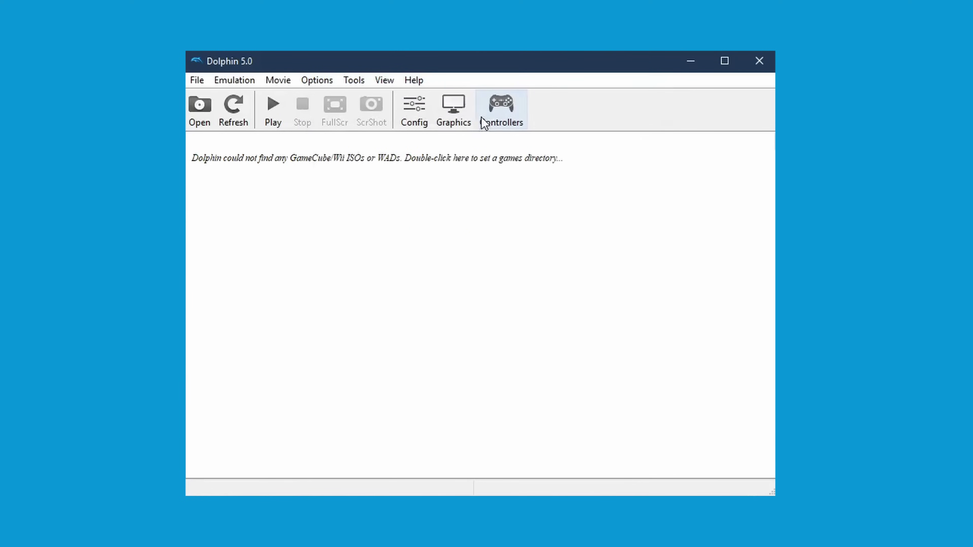
Step: In the graphics settings, set fullscreen resolution to 1920x1080 and keep aspect ratio Auto
{"action": "left_click", "coordinate": [453, 111]}
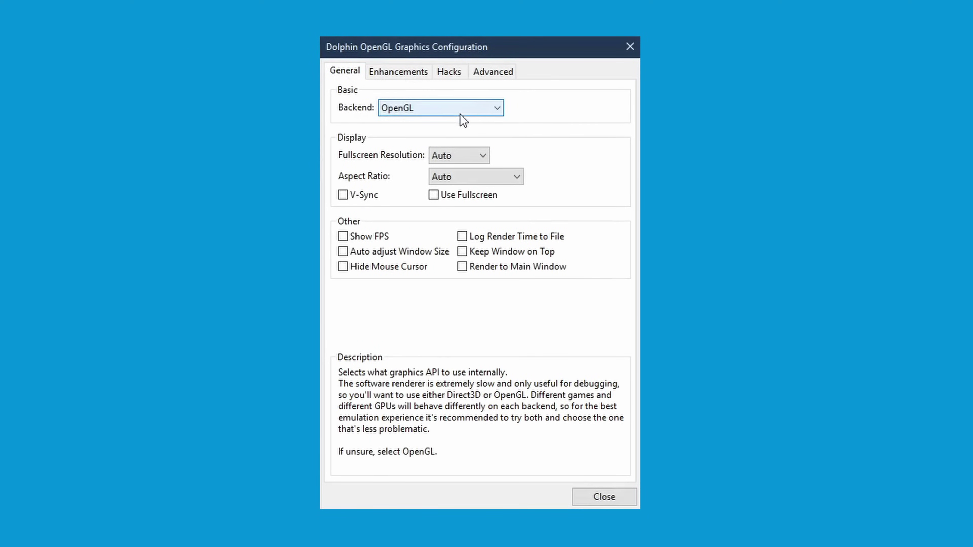
{"action": "left_click", "coordinate": [470, 160]}
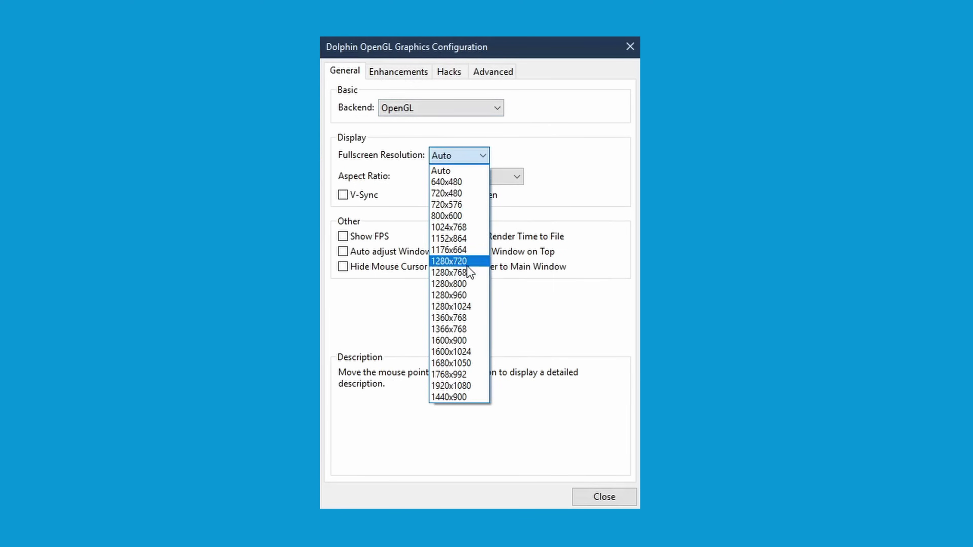
{"action": "left_click", "coordinate": [474, 386]}
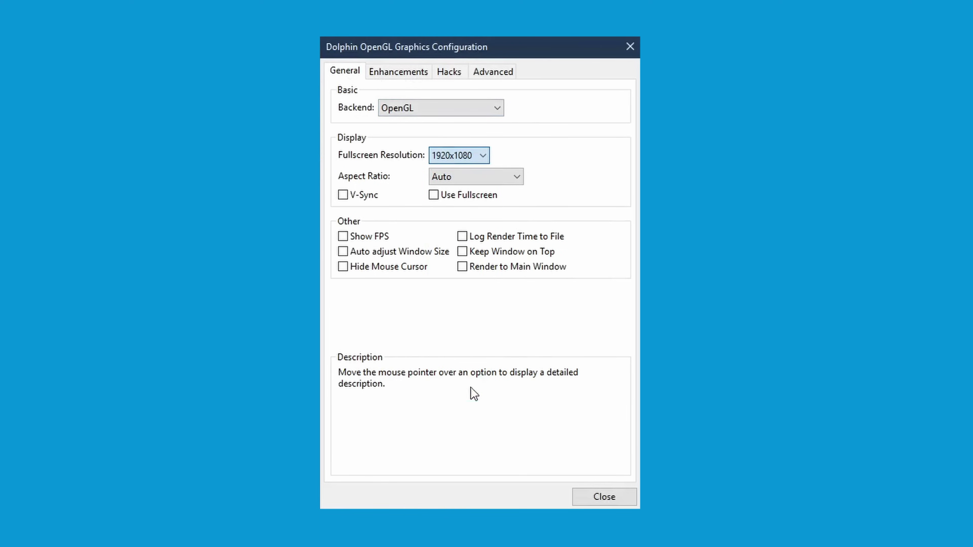
{"action": "left_click", "coordinate": [491, 183]}
{"action": "left_click", "coordinate": [486, 183]}
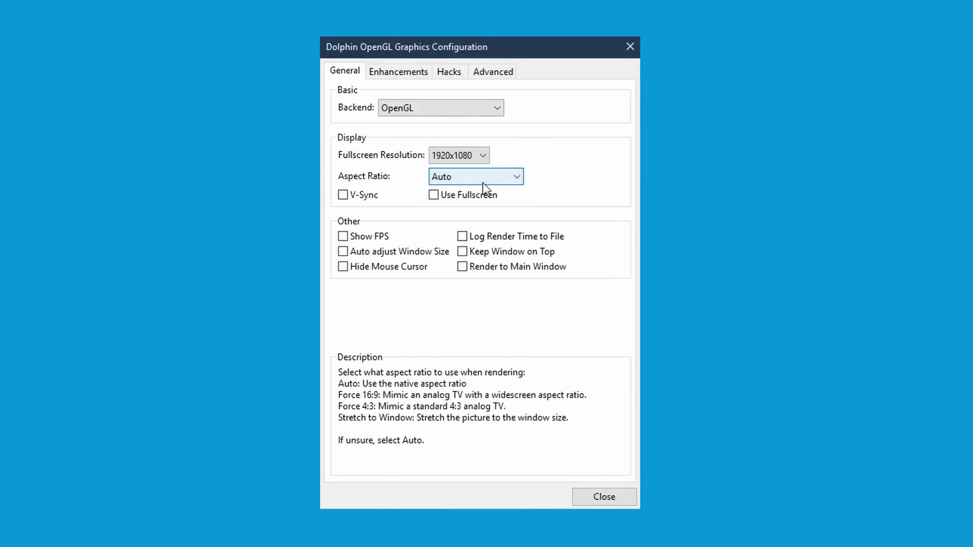
Step: Under Enhancements, settle on 3x Native (1920x1584) internal resolution with anti-aliasing None
{"action": "left_click", "coordinate": [415, 82]}
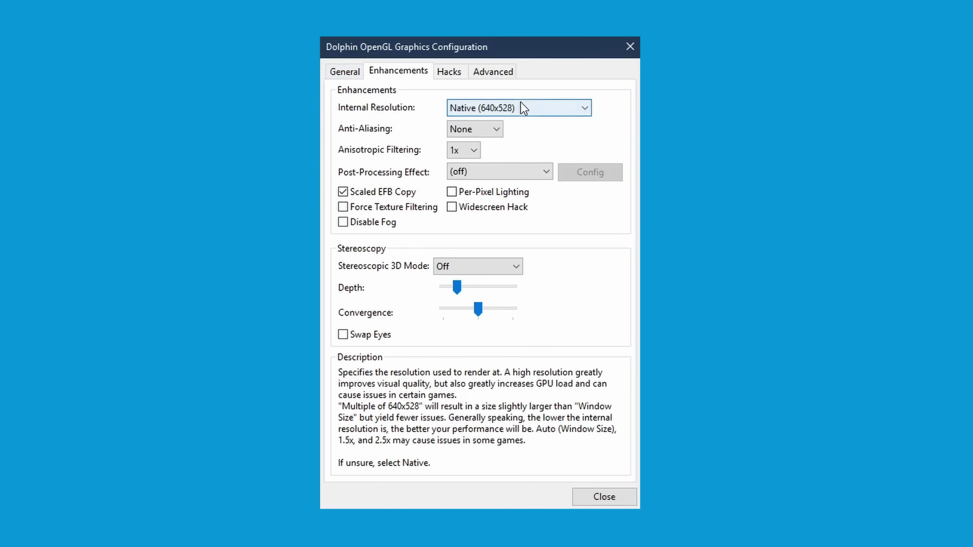
{"action": "left_click", "coordinate": [545, 115]}
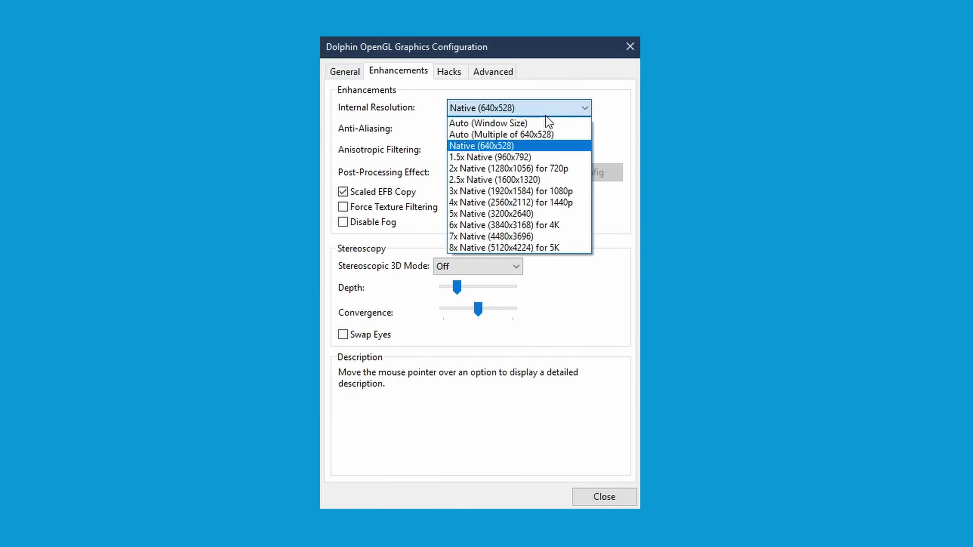
{"action": "left_click", "coordinate": [538, 248]}
{"action": "left_click", "coordinate": [476, 131]}
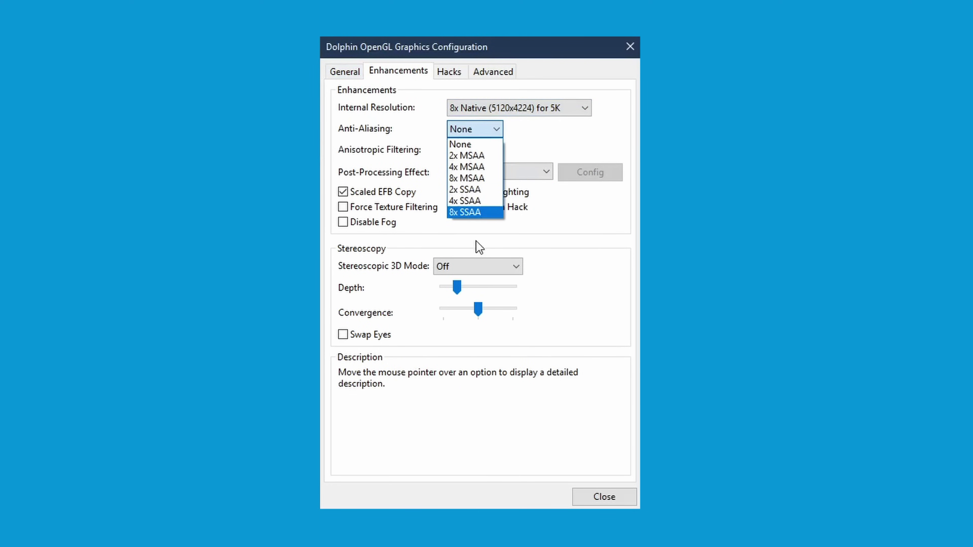
{"action": "left_click", "coordinate": [476, 215]}
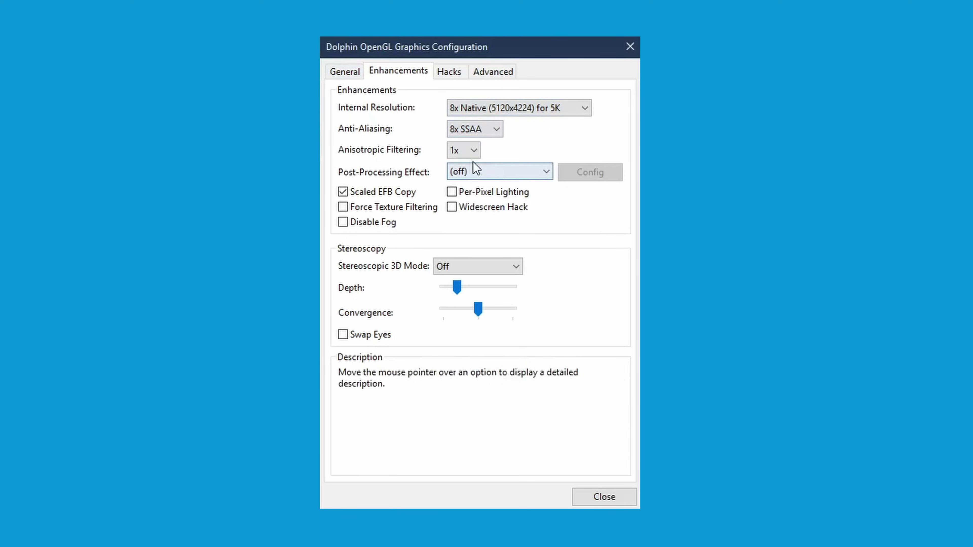
{"action": "left_click", "coordinate": [537, 108]}
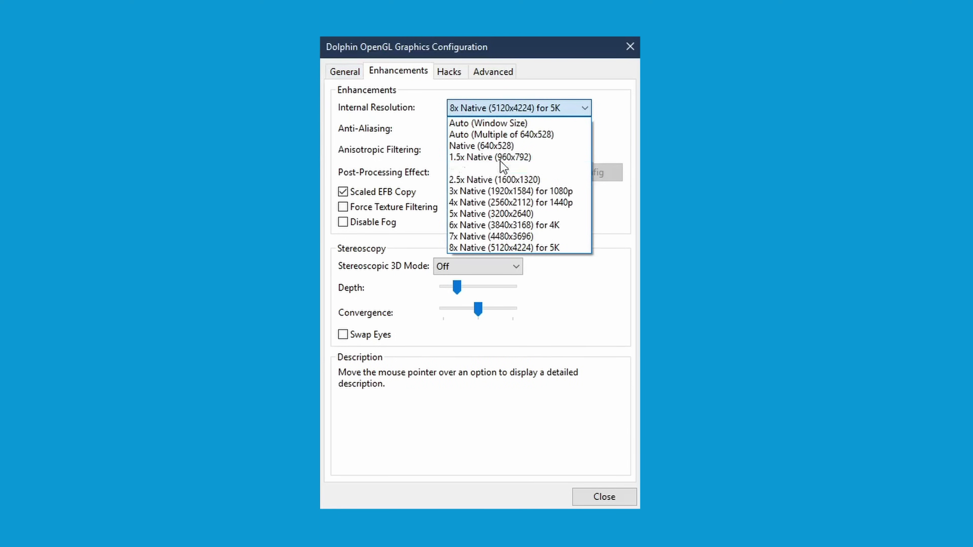
{"action": "left_click", "coordinate": [505, 191]}
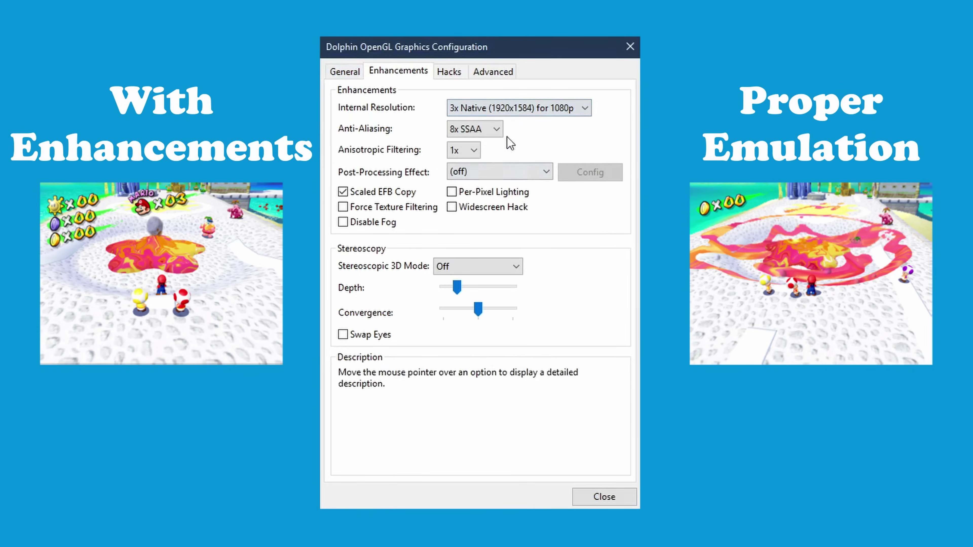
{"action": "left_click", "coordinate": [492, 132]}
{"action": "left_click", "coordinate": [485, 145]}
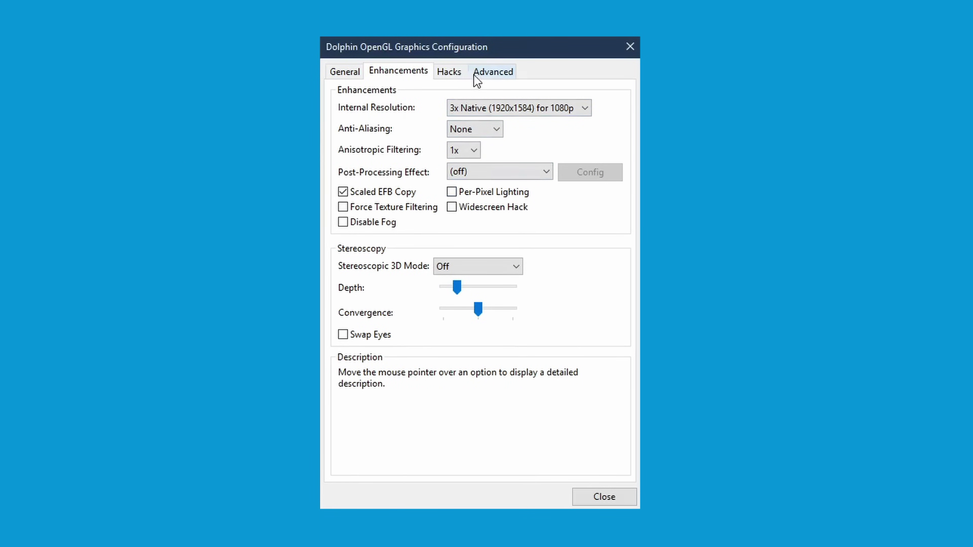
Step: Review the Advanced graphics options, then return to Enhancements
{"action": "left_click", "coordinate": [492, 73]}
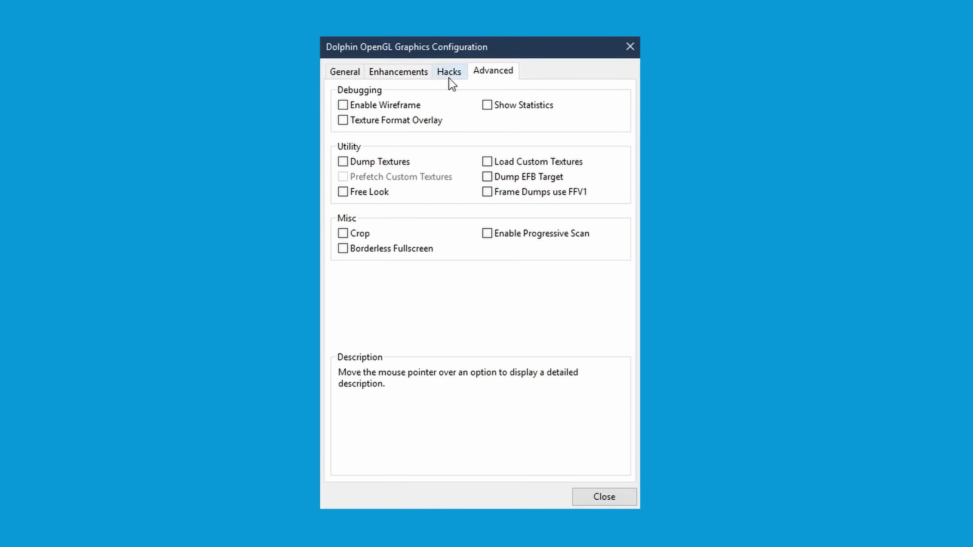
{"action": "mouse_move", "coordinate": [378, 251]}
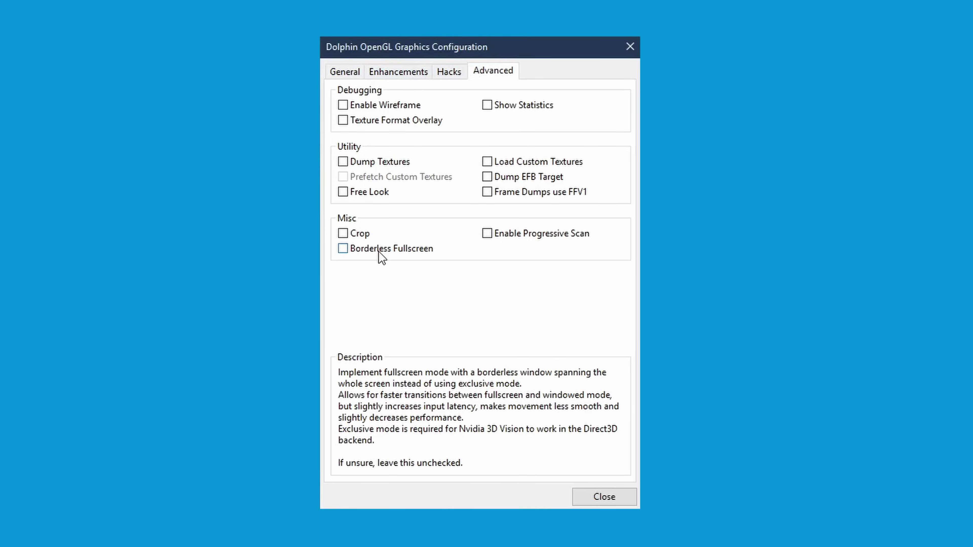
{"action": "left_click", "coordinate": [398, 72]}
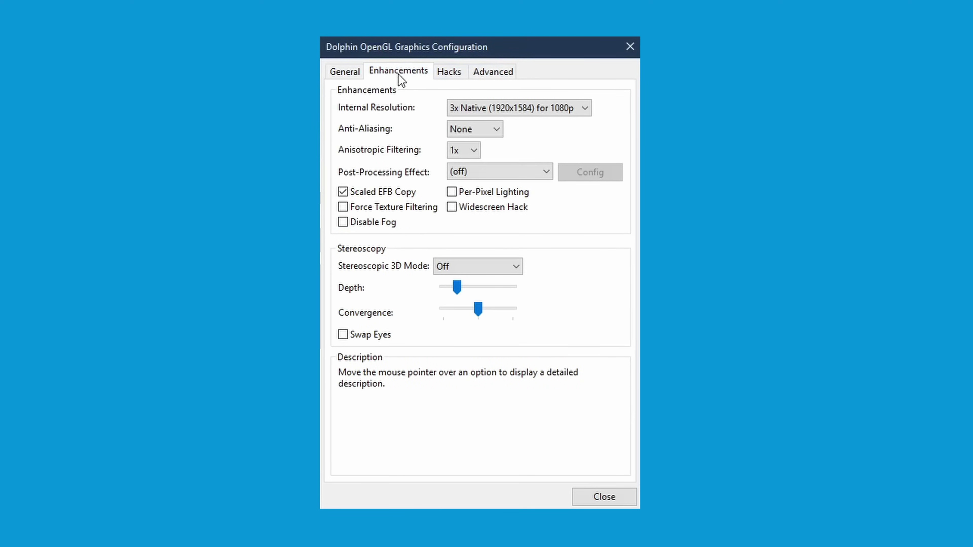
Step: Close graphics settings, then give GameCube Port 1 default mappings on the DUALSHOCK 4 adaptor and save
{"action": "left_click", "coordinate": [345, 72]}
{"action": "left_click", "coordinate": [586, 497]}
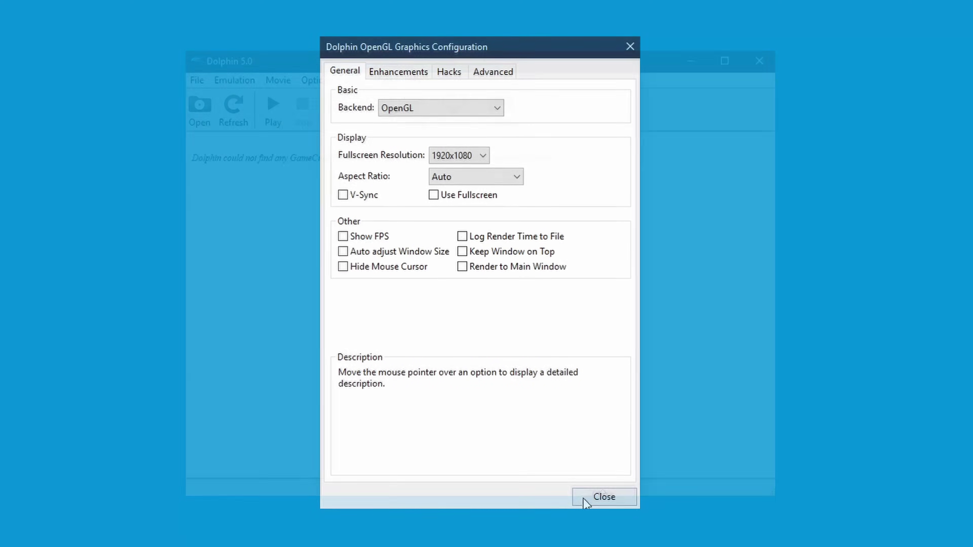
{"action": "left_click", "coordinate": [509, 113]}
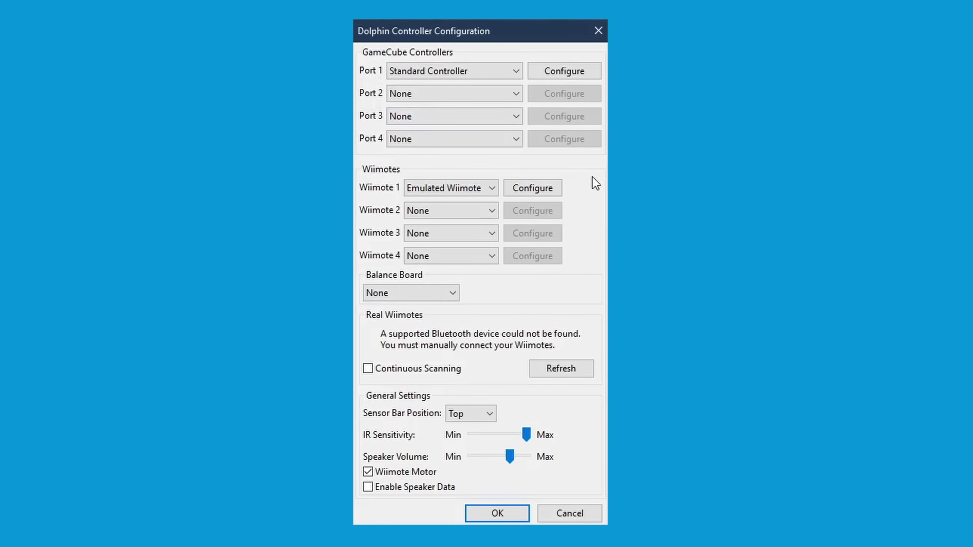
{"action": "left_click", "coordinate": [561, 73]}
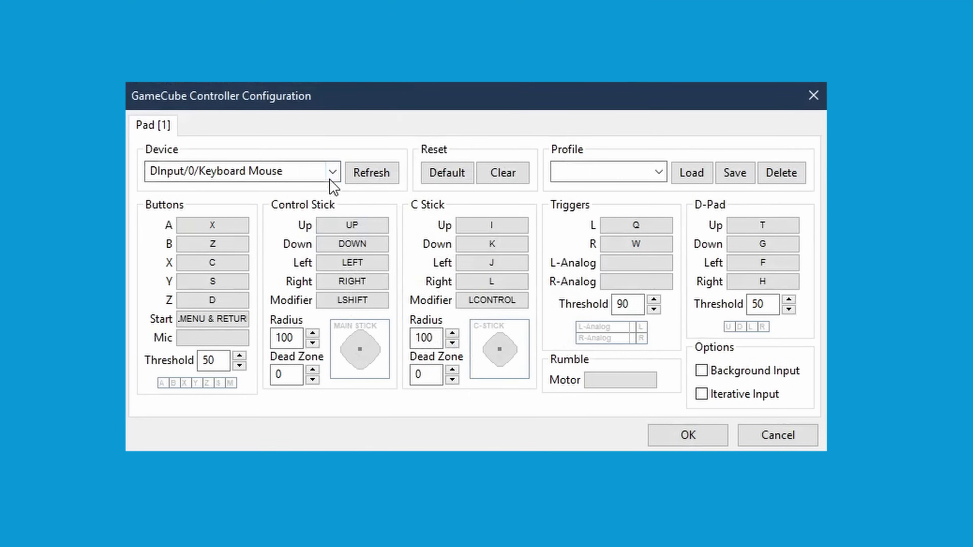
{"action": "left_click", "coordinate": [332, 174]}
{"action": "left_click", "coordinate": [298, 207]}
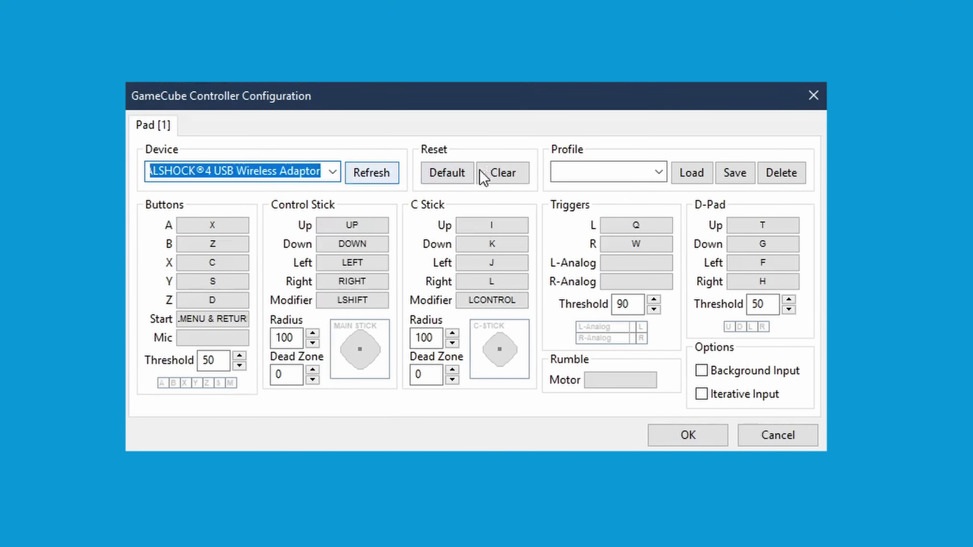
{"action": "left_click", "coordinate": [494, 174]}
{"action": "left_click", "coordinate": [458, 180]}
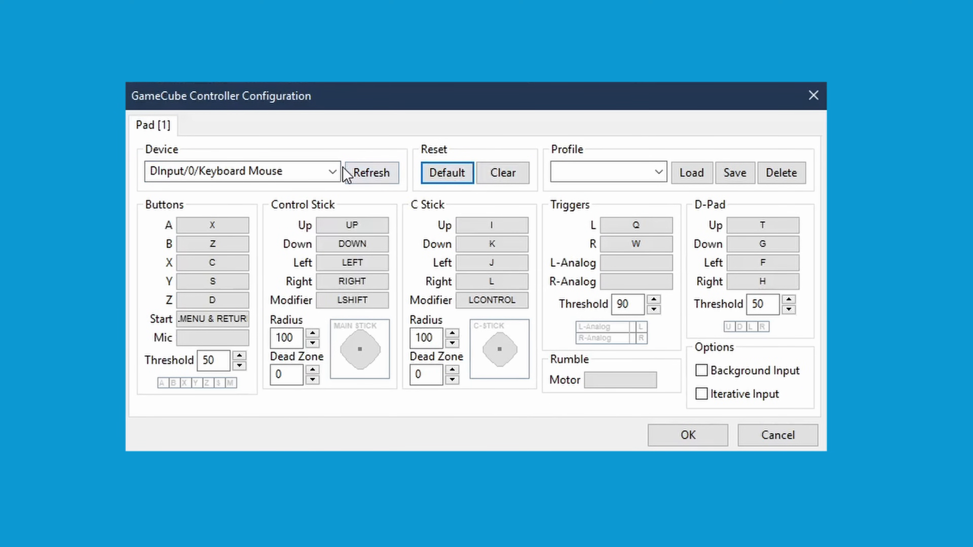
{"action": "left_click", "coordinate": [688, 437]}
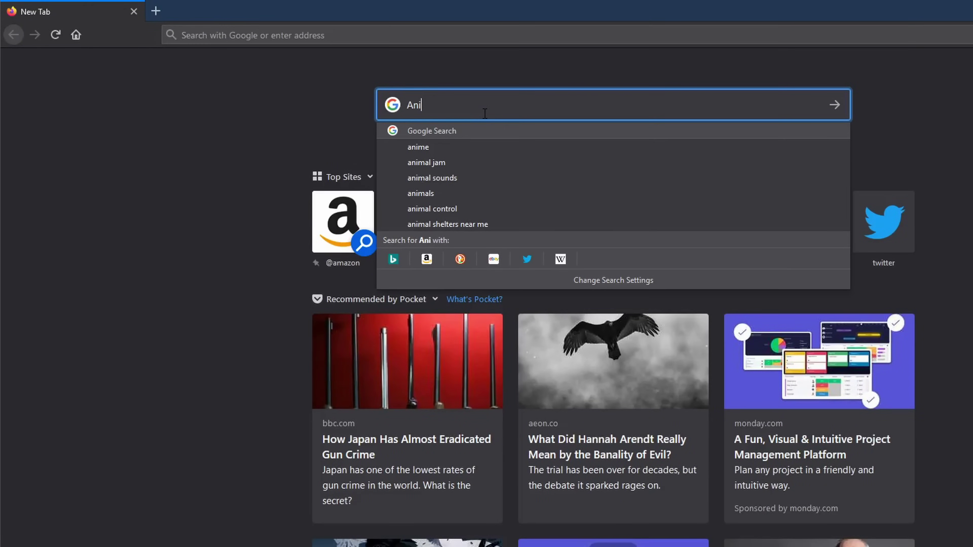
Step: Search Google for 'Animal Crossing Gamecube Iso' and scroll through the results
{"action": "type", "text": "sing Ga"}
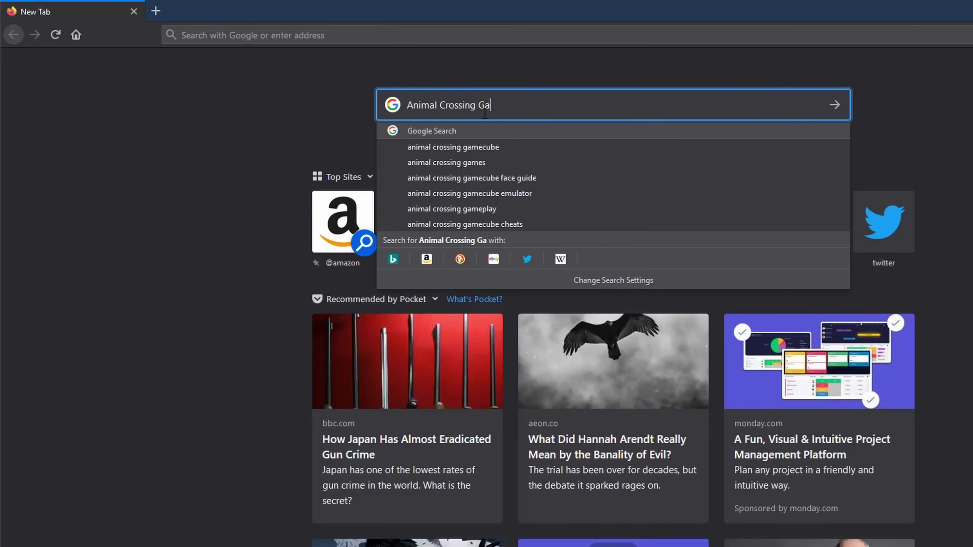
{"action": "type", "text": "mecube Iso"}
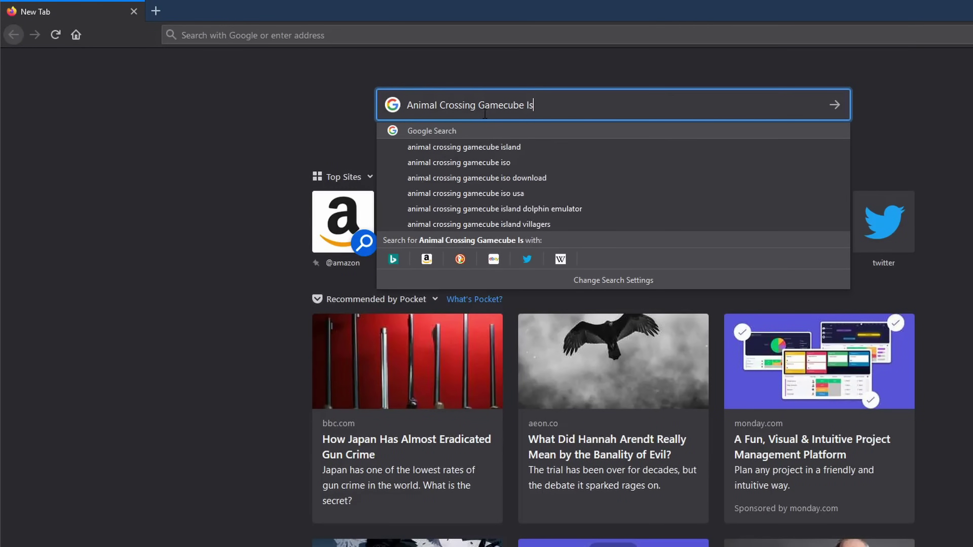
{"action": "key", "text": "Return"}
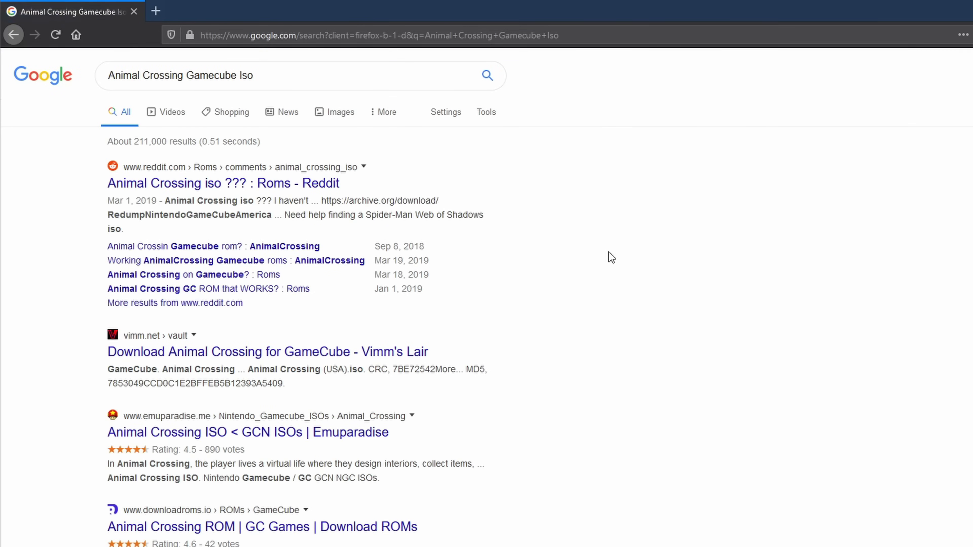
{"action": "scroll", "coordinate": [450, 252], "scroll_direction": "down", "scroll_amount": 2}
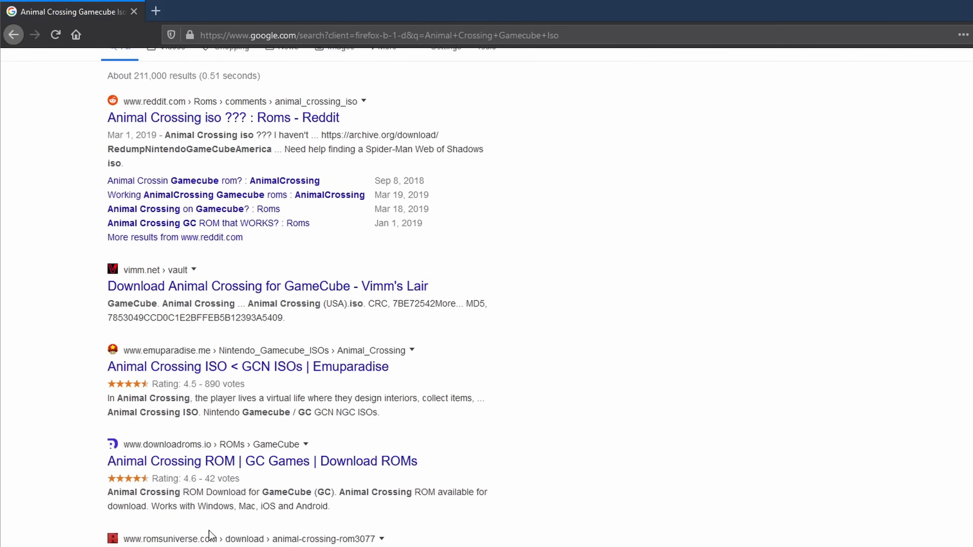
{"action": "scroll", "coordinate": [450, 252], "scroll_direction": "down", "scroll_amount": 2}
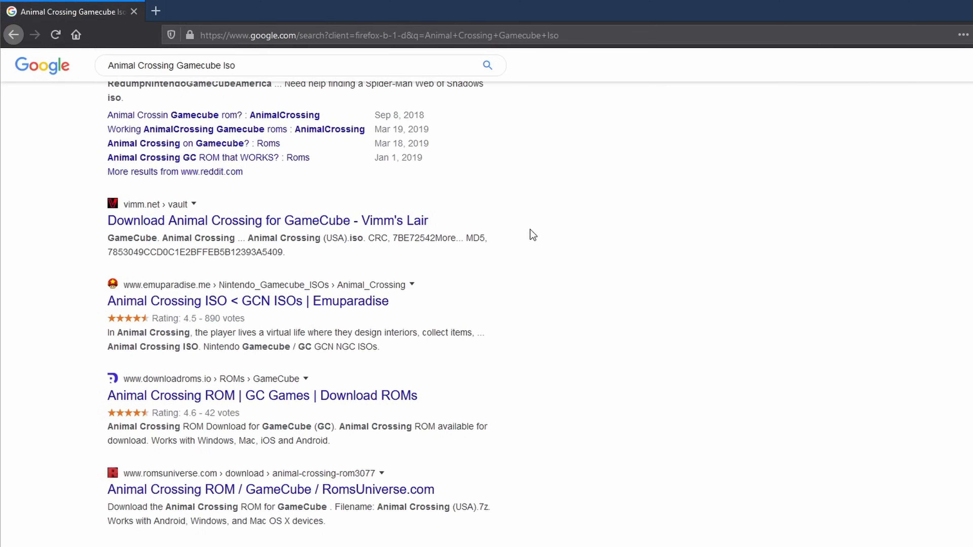
{"action": "scroll", "coordinate": [533, 235], "scroll_direction": "up", "scroll_amount": 4}
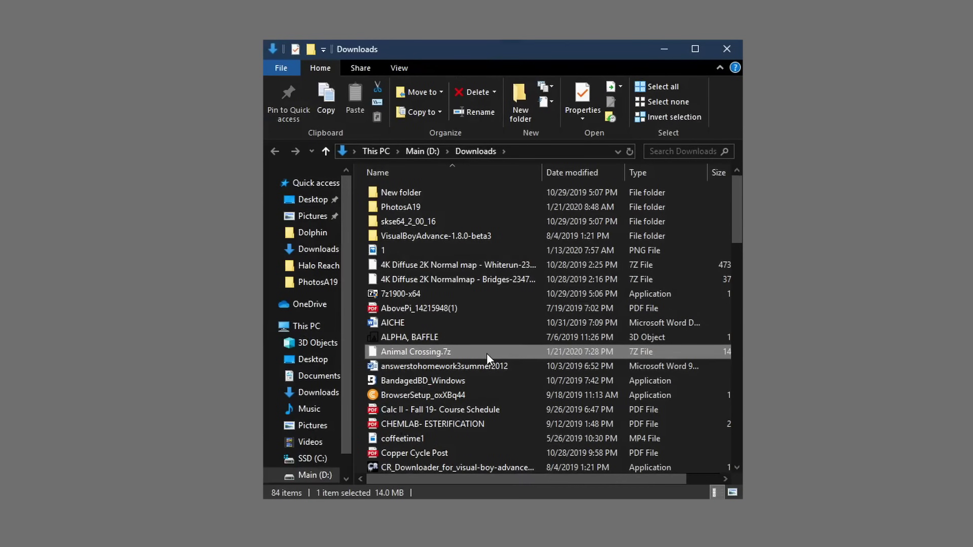
Step: Extract Animal Crossing.7z with 7-Zip into the Desktop\DolphinGames folder
{"action": "right_click", "coordinate": [486, 353]}
{"action": "mouse_move", "coordinate": [459, 378]}
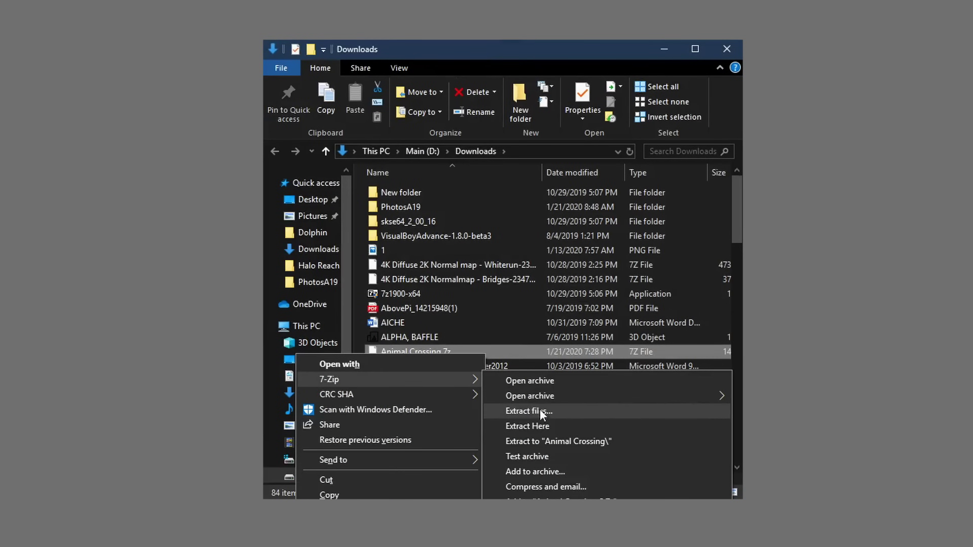
{"action": "left_click", "coordinate": [544, 412]}
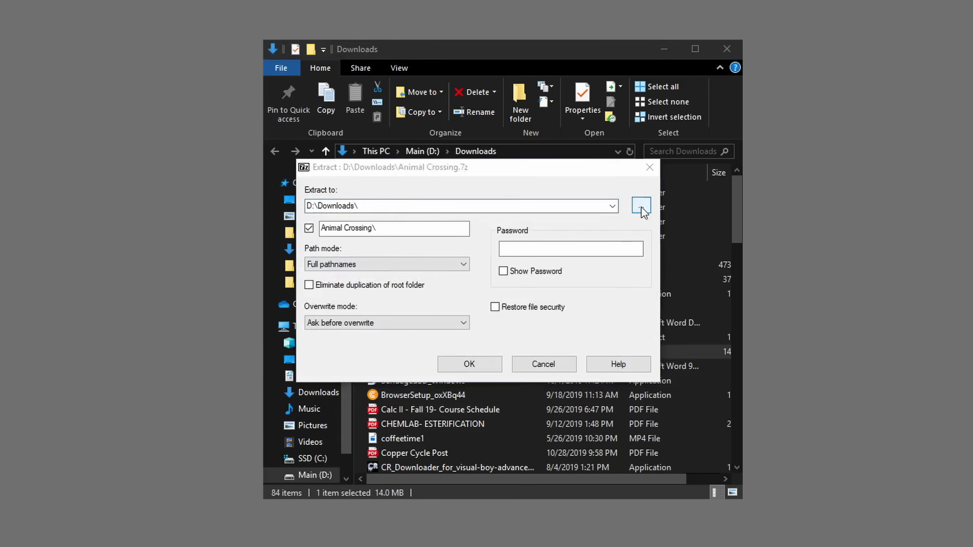
{"action": "left_click", "coordinate": [641, 205]}
{"action": "double_click", "coordinate": [437, 296]}
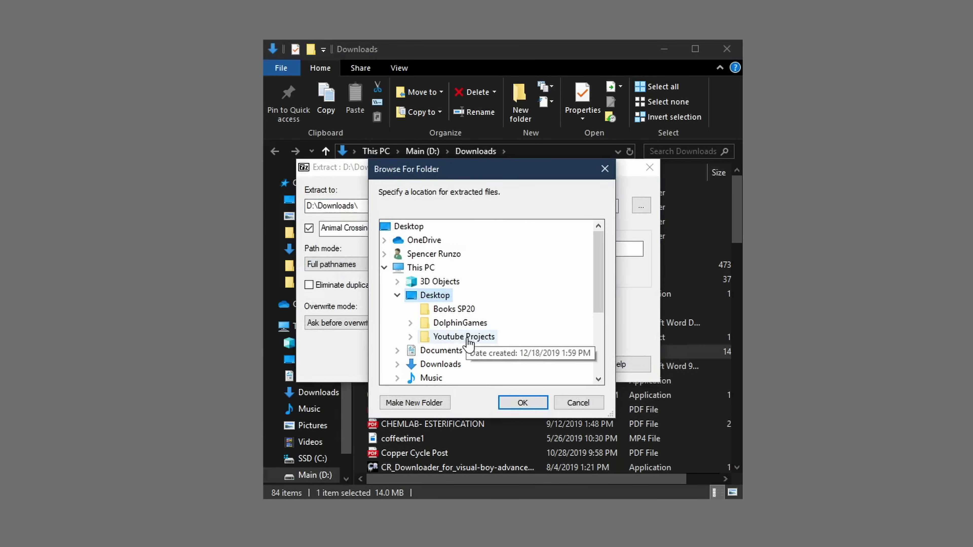
{"action": "double_click", "coordinate": [463, 324]}
{"action": "left_click", "coordinate": [522, 403]}
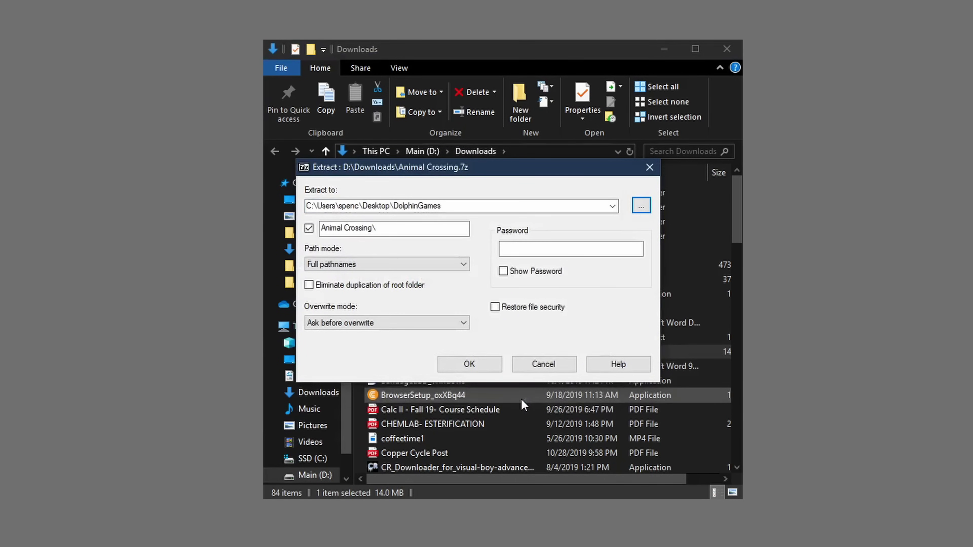
{"action": "left_click", "coordinate": [517, 362]}
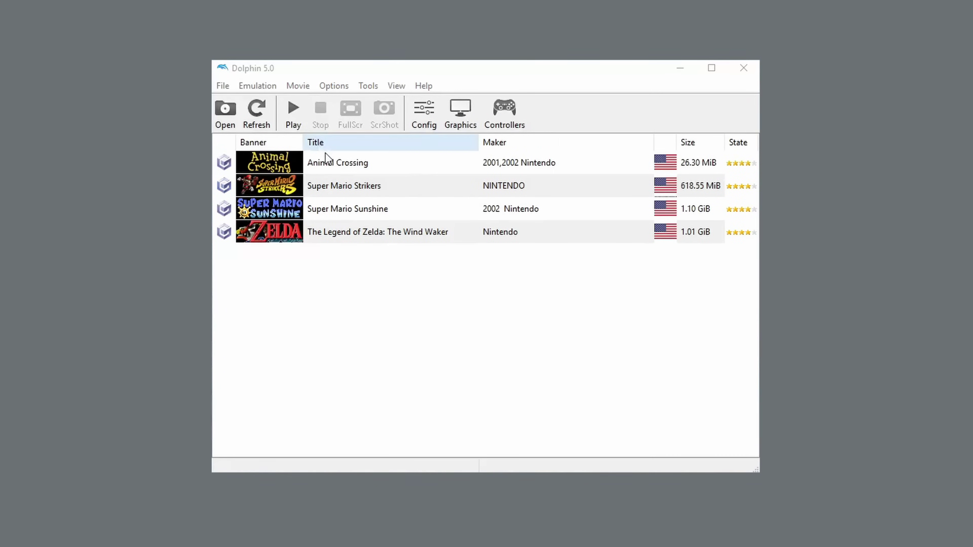
Step: Select the Animal Crossing, Super Mario Strikers and Super Mario Sunshine rows in Dolphin's game list
{"action": "left_click", "coordinate": [333, 168]}
{"action": "left_click", "coordinate": [336, 186]}
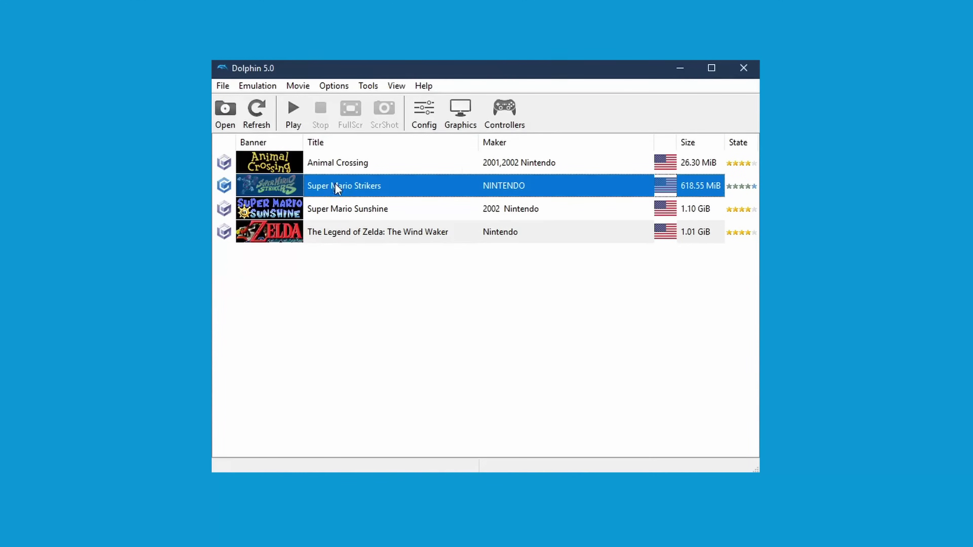
{"action": "left_click", "coordinate": [481, 211]}
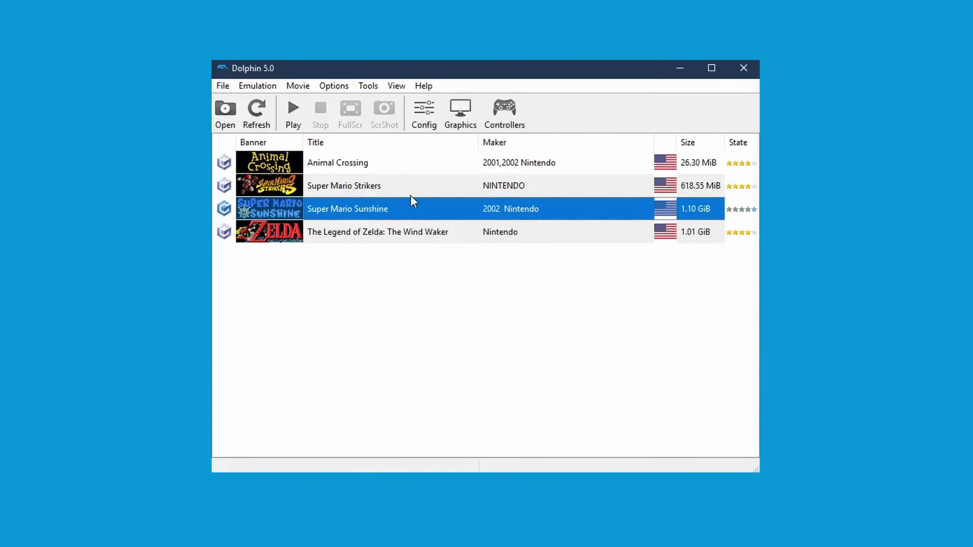
{"action": "left_click", "coordinate": [386, 187]}
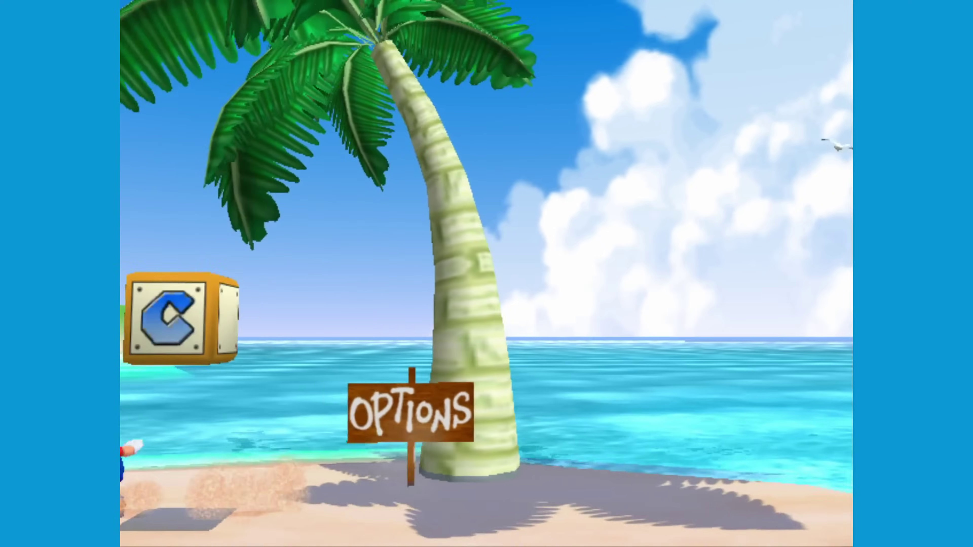
Step: Answer YES to both the Format prompt and the erase warning in Super Mario Sunshine
{"action": "key", "text": "Left"}
{"action": "key", "text": "Return"}
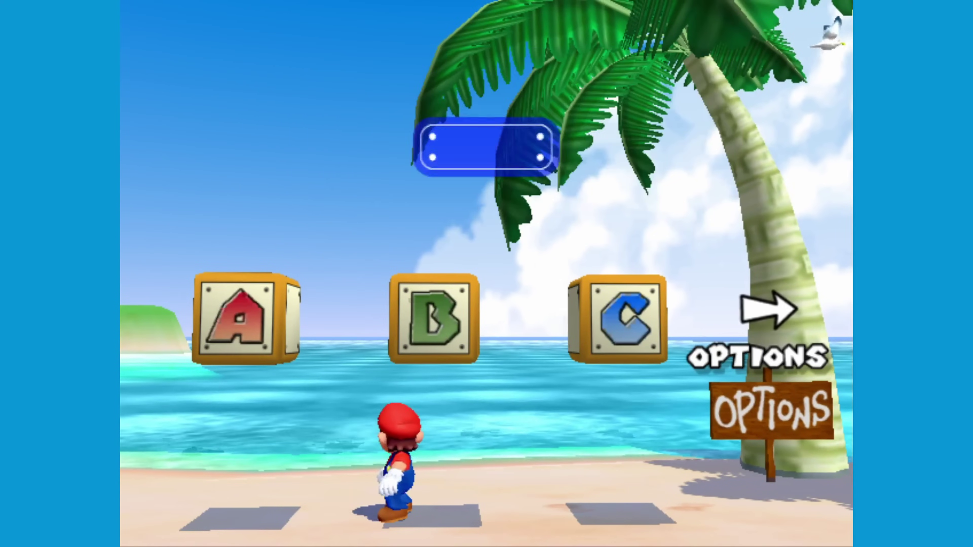
{"action": "key", "text": "Left"}
{"action": "key", "text": "Return"}
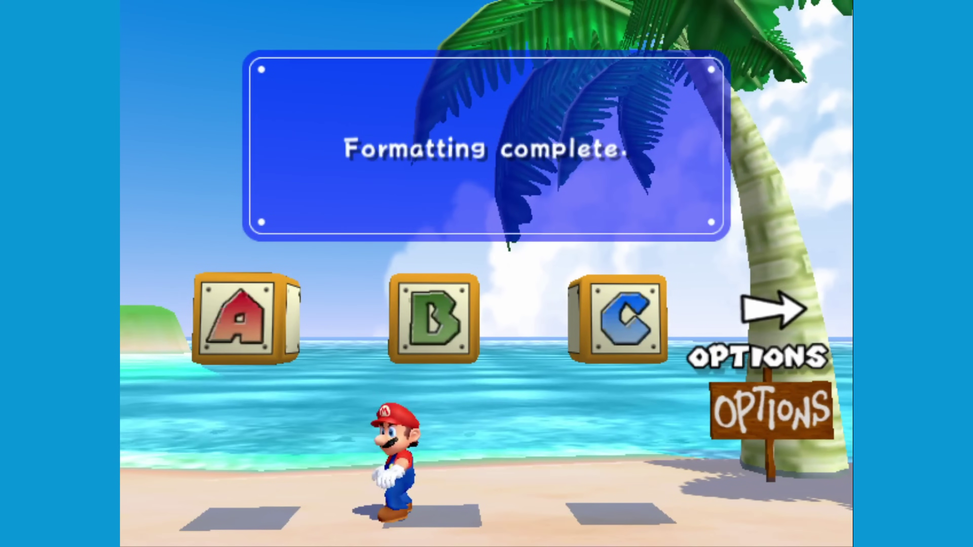